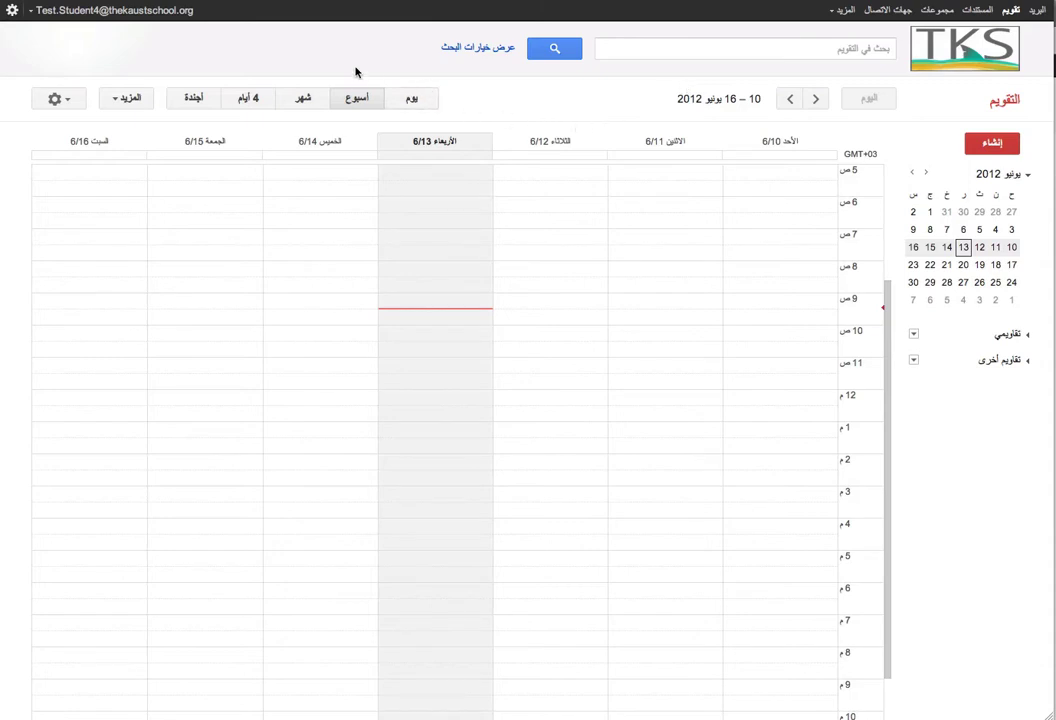
Open the gear options menu in the Arabic calendar view
{"action": "left_click", "coordinate": [12, 11]}
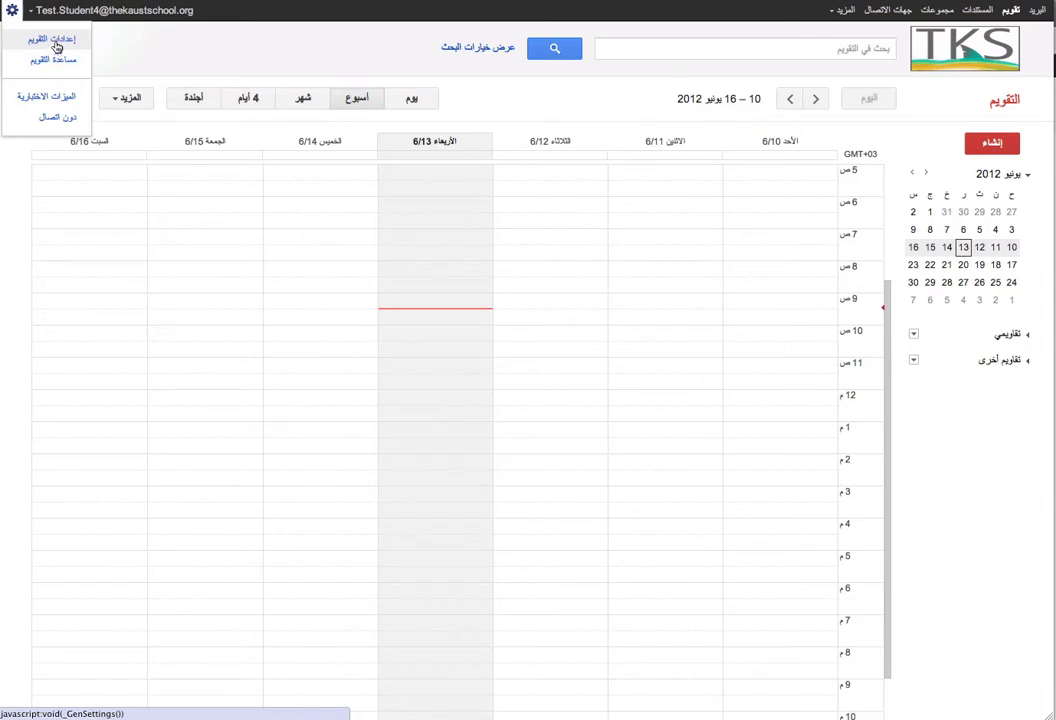
In Calendar settings, set the Language to English (US) and save
{"action": "left_click", "coordinate": [52, 40]}
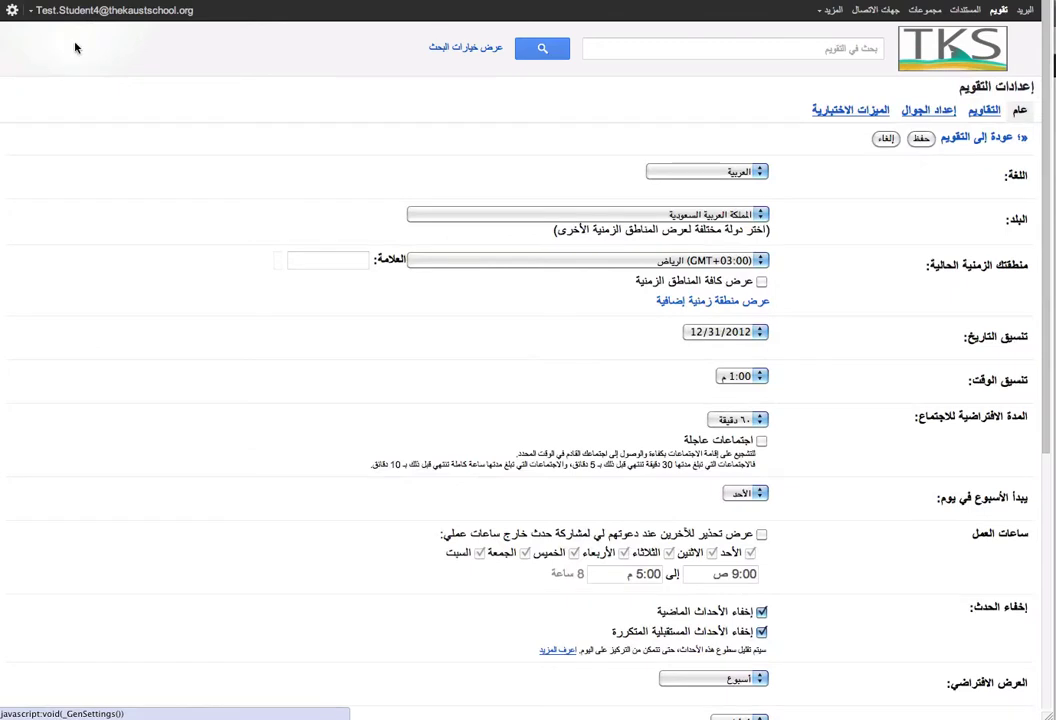
{"action": "left_click", "coordinate": [740, 171]}
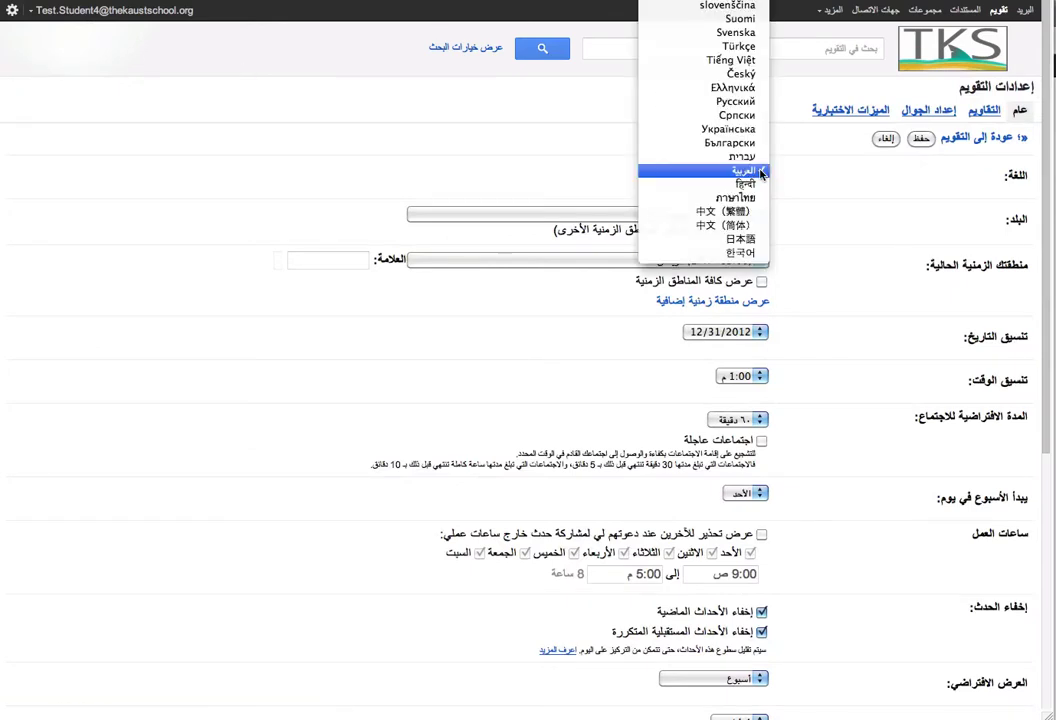
{"action": "left_click", "coordinate": [748, 22]}
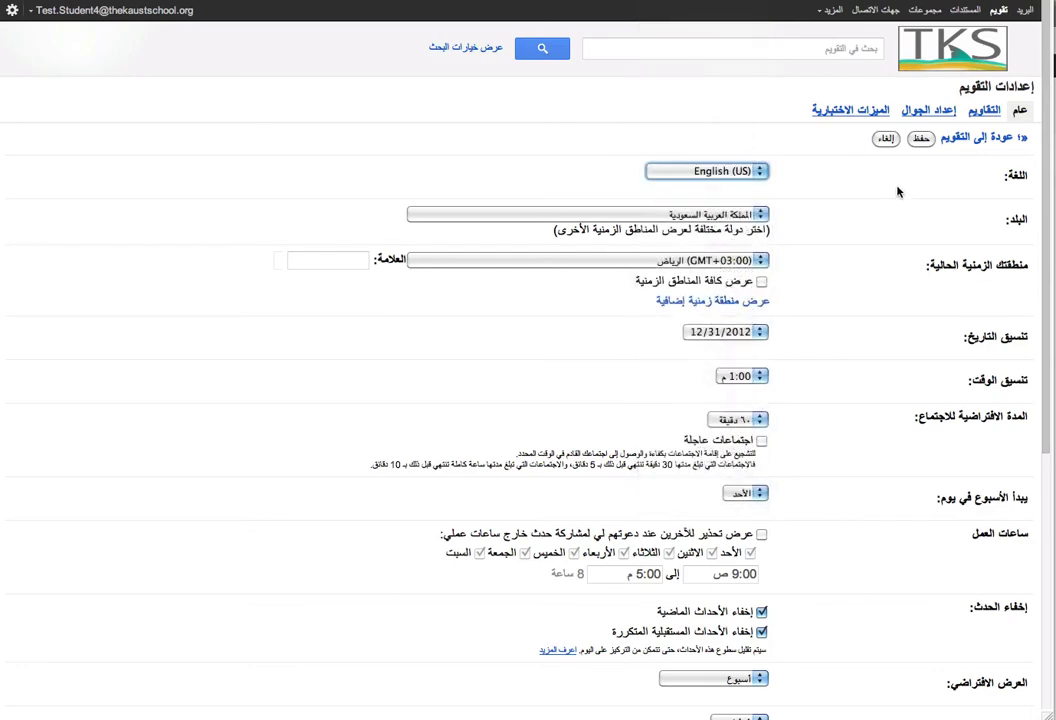
{"action": "scroll", "coordinate": [918, 524], "scroll_direction": "down", "scroll_amount": 3}
{"action": "scroll", "coordinate": [918, 524], "scroll_direction": "down", "scroll_amount": 4}
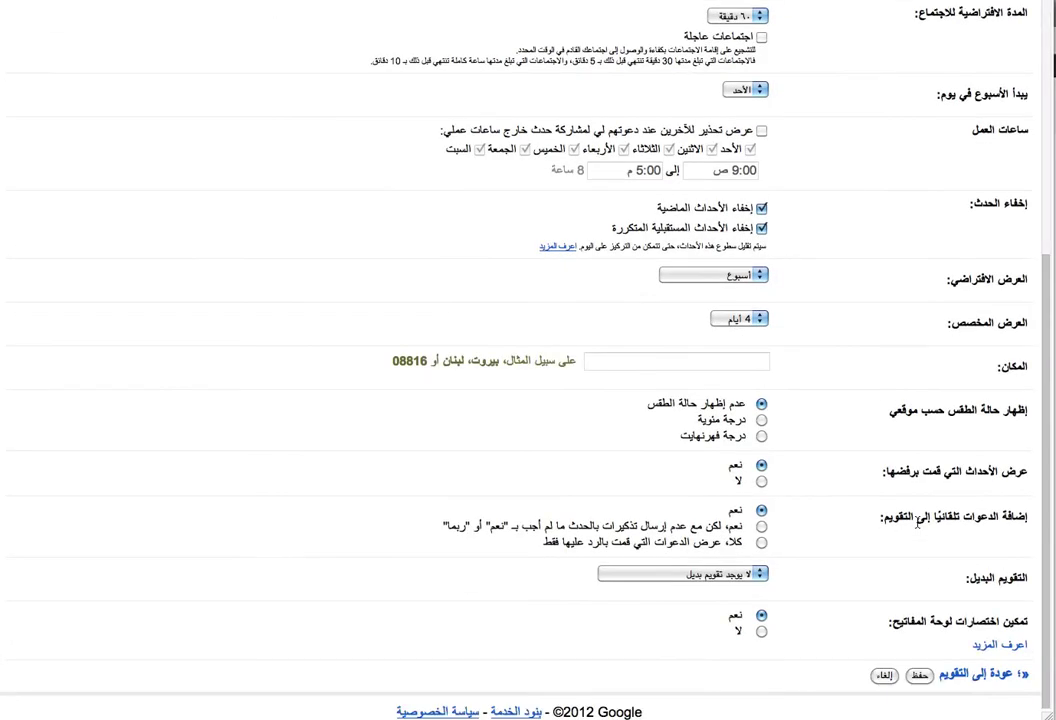
{"action": "left_click", "coordinate": [918, 676]}
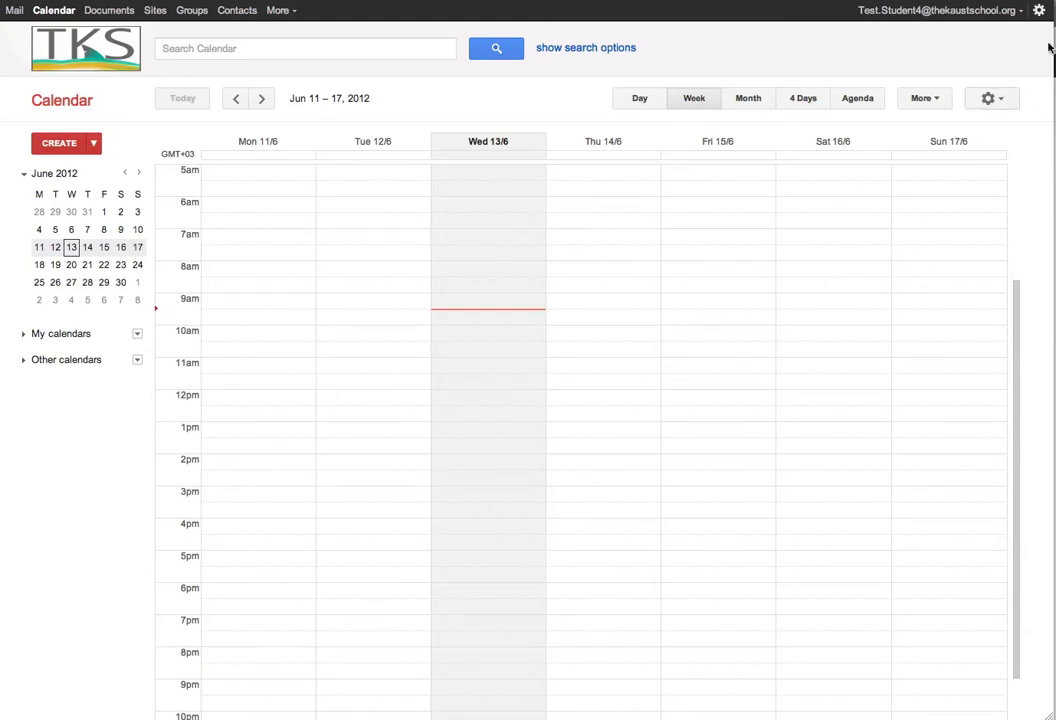
Open and close the gear menu to confirm its labels now read in English
{"action": "left_click", "coordinate": [1039, 10]}
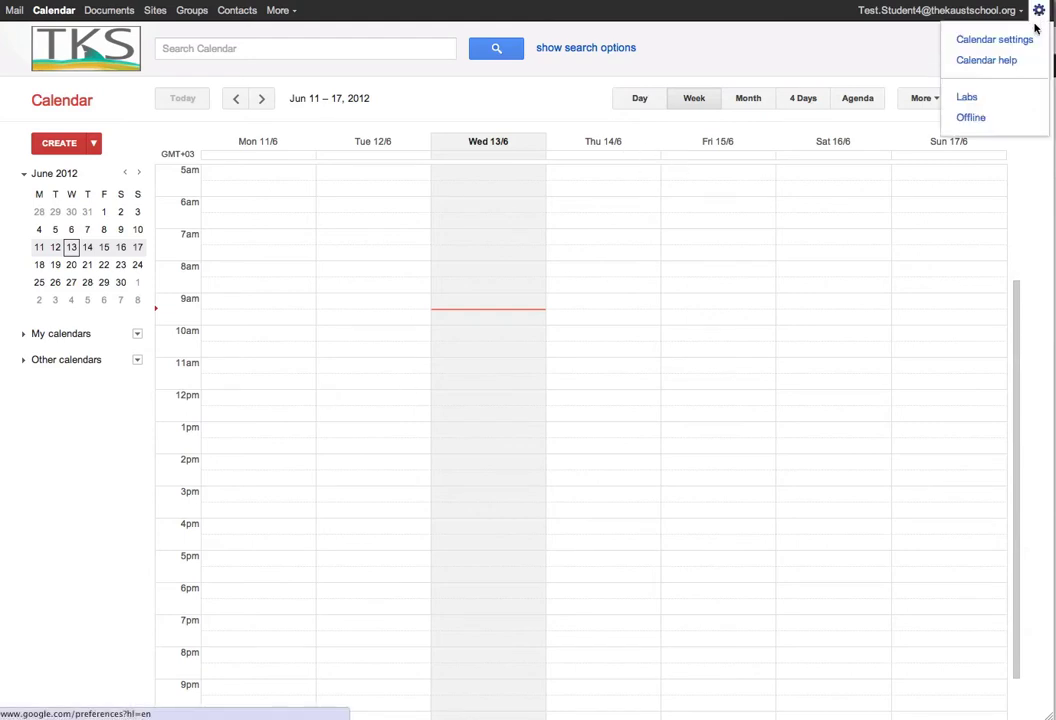
{"action": "left_click", "coordinate": [911, 49]}
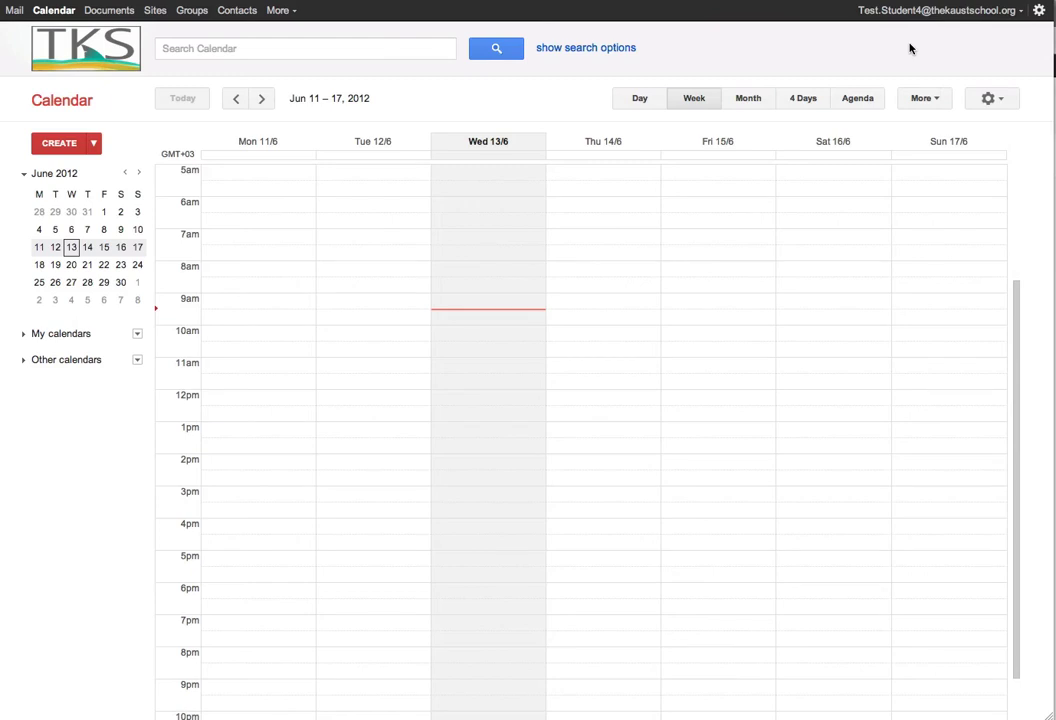